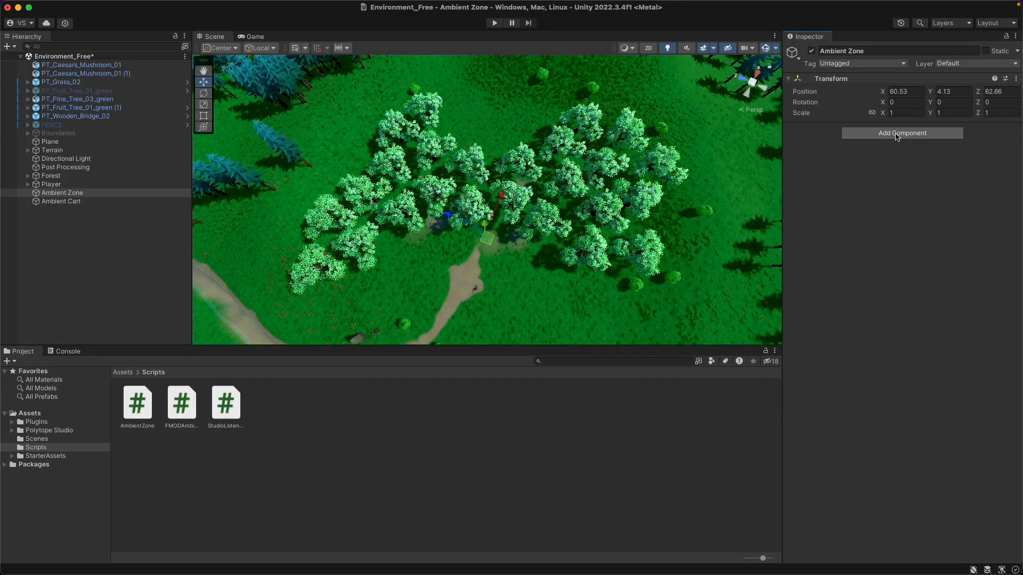
# - Add a CinemachinePath component to the Ambient Zone object
pyautogui.click(897, 137)
pyautogui.write('cinemachine path')
pyautogui.press('Return')
# - Set both the path colour and the inactive path colour of the Ambient Zone path to yellow
pyautogui.click(920, 162)
pyautogui.click(995, 205)
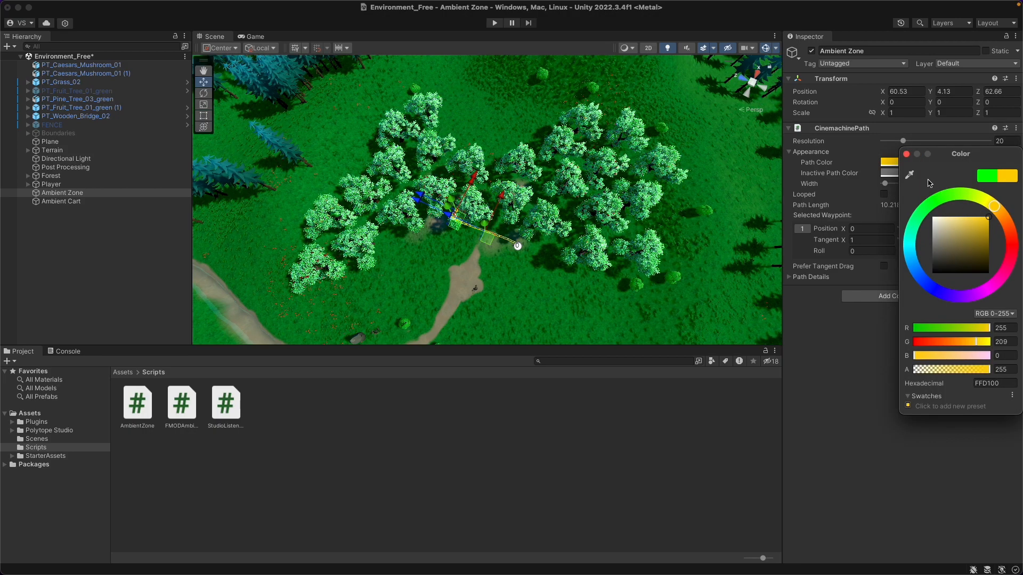
pyautogui.click(891, 173)
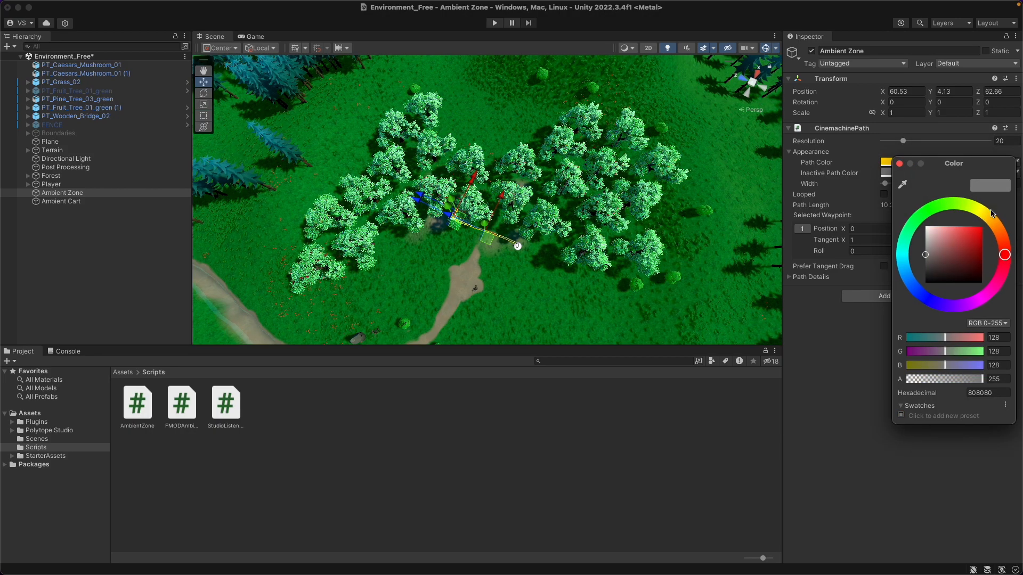
pyautogui.click(989, 216)
pyautogui.click(981, 227)
# - Move the path's first waypoints to the near edge of the forest and shape the curve with their tangents
pyautogui.moveTo(473, 178); pyautogui.dragTo(401, 194)
pyautogui.moveTo(414, 207); pyautogui.dragTo(385, 195)
pyautogui.moveTo(442, 176); pyautogui.dragTo(436, 186)
pyautogui.moveTo(424, 172); pyautogui.dragTo(360, 281)
# - Add waypoint 2 at the near left tip of the forest and bend its tangent around the trees
pyautogui.click(1014, 251)
pyautogui.moveTo(306, 299); pyautogui.dragTo(211, 299)
pyautogui.moveTo(269, 277); pyautogui.dragTo(322, 201)
pyautogui.moveTo(264, 221); pyautogui.dragTo(261, 219)
pyautogui.moveTo(260, 278); pyautogui.dragTo(253, 273)
pyautogui.moveTo(310, 195); pyautogui.dragTo(354, 137)
# - Add waypoints 3 and 4 along the forest's outer left edge and round its far left tip
pyautogui.click(1014, 250)
pyautogui.moveTo(302, 156); pyautogui.dragTo(314, 160)
pyautogui.moveTo(348, 120); pyautogui.dragTo(370, 88)
pyautogui.moveTo(314, 104); pyautogui.dragTo(342, 117)
pyautogui.moveTo(398, 101); pyautogui.dragTo(423, 67)
pyautogui.click(1013, 251)
pyautogui.moveTo(367, 83); pyautogui.dragTo(399, 97)
pyautogui.moveTo(472, 57); pyautogui.dragTo(401, 125)
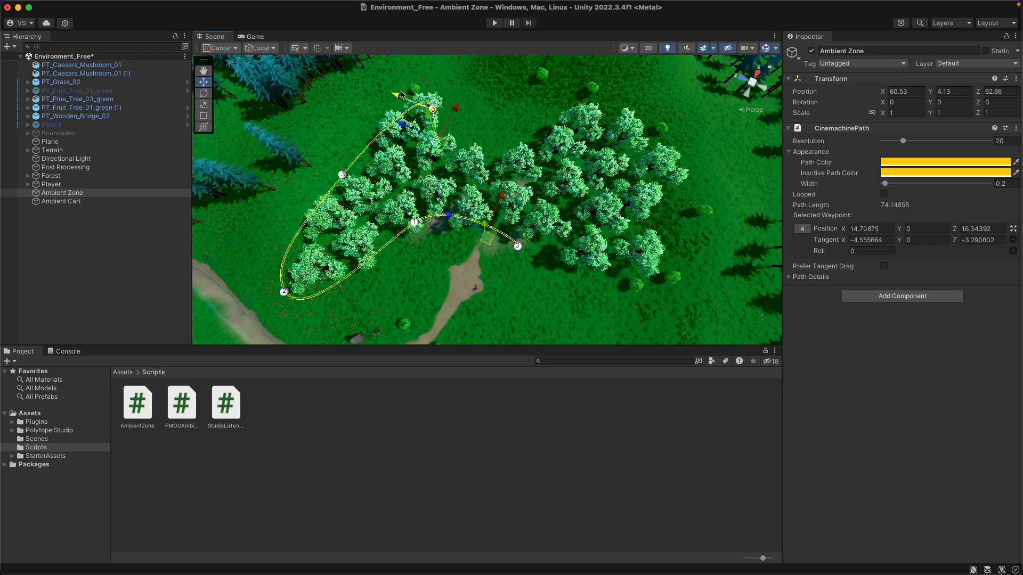
# - Add waypoints 5 and 6 along the gap between the two tree clusters and shape the curve through them
pyautogui.click(1012, 250)
pyautogui.click(1013, 251)
pyautogui.moveTo(428, 147); pyautogui.dragTo(463, 161)
pyautogui.moveTo(517, 144); pyautogui.dragTo(520, 136)
pyautogui.moveTo(544, 147); pyautogui.dragTo(550, 135)
pyautogui.moveTo(495, 154); pyautogui.dragTo(478, 153)
# - Add waypoints 7 and 8 around the far side of the right tree cluster and curve the path past it
pyautogui.click(1013, 250)
pyautogui.moveTo(533, 129); pyautogui.dragTo(666, 129)
pyautogui.click(1013, 251)
pyautogui.moveTo(685, 110); pyautogui.dragTo(683, 114)
pyautogui.moveTo(717, 116); pyautogui.dragTo(710, 150)
# - Add waypoint 9 at the near right corner of the forest, shape its tangent, and make the path looped
pyautogui.click(1013, 251)
pyautogui.moveTo(682, 116); pyautogui.dragTo(688, 226)
pyautogui.moveTo(638, 242); pyautogui.dragTo(659, 244)
pyautogui.moveTo(659, 317); pyautogui.dragTo(604, 261)
pyautogui.moveTo(654, 242); pyautogui.dragTo(650, 254)
pyautogui.moveTo(617, 268); pyautogui.dragTo(622, 246)
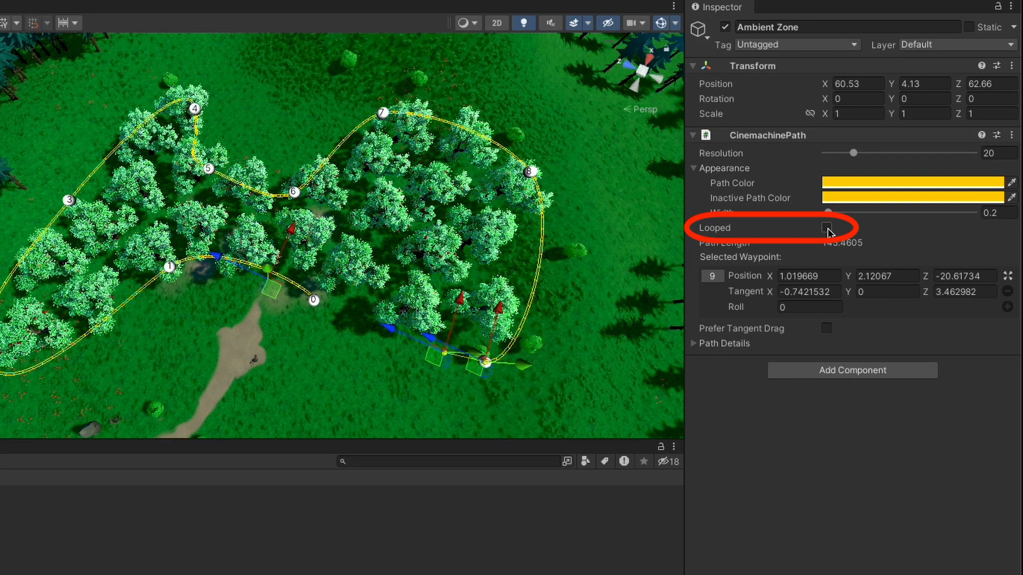
pyautogui.click(827, 228)
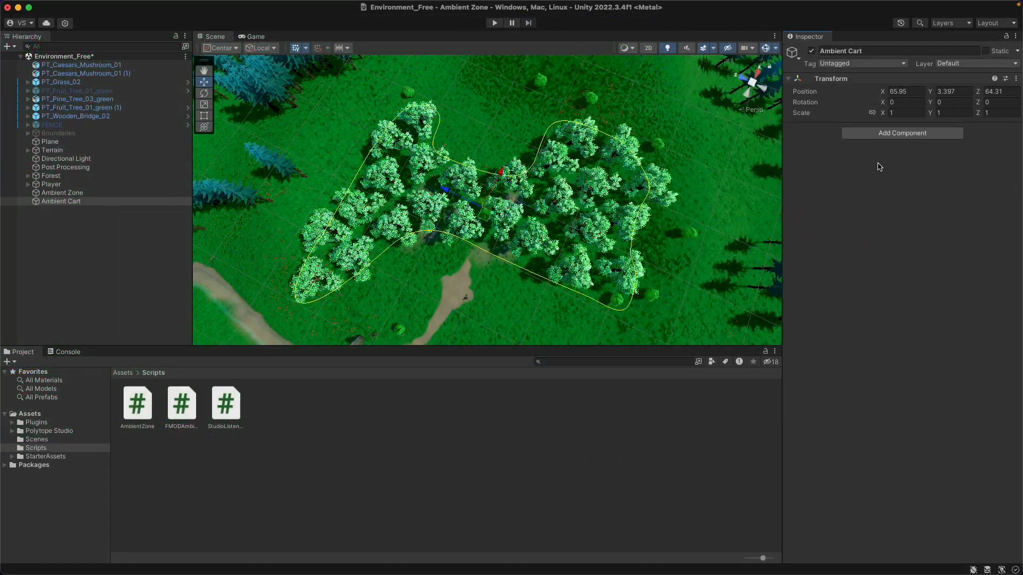
# - Add an AmbientZone script component to Ambient Cart and open the script for editing
pyautogui.click(891, 136)
pyautogui.press('Return')
pyautogui.write('AmbientZone')
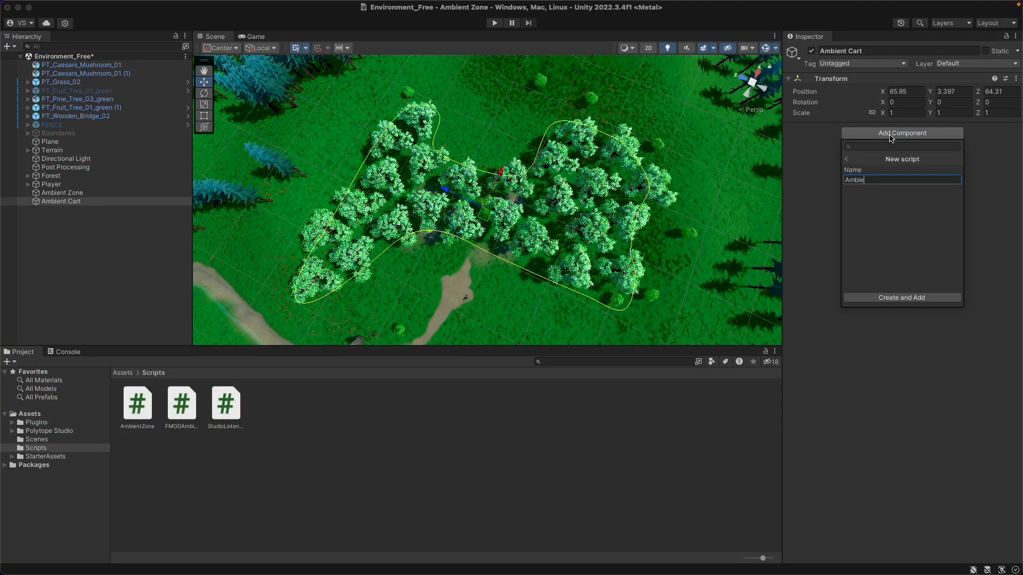
pyautogui.press('Return')
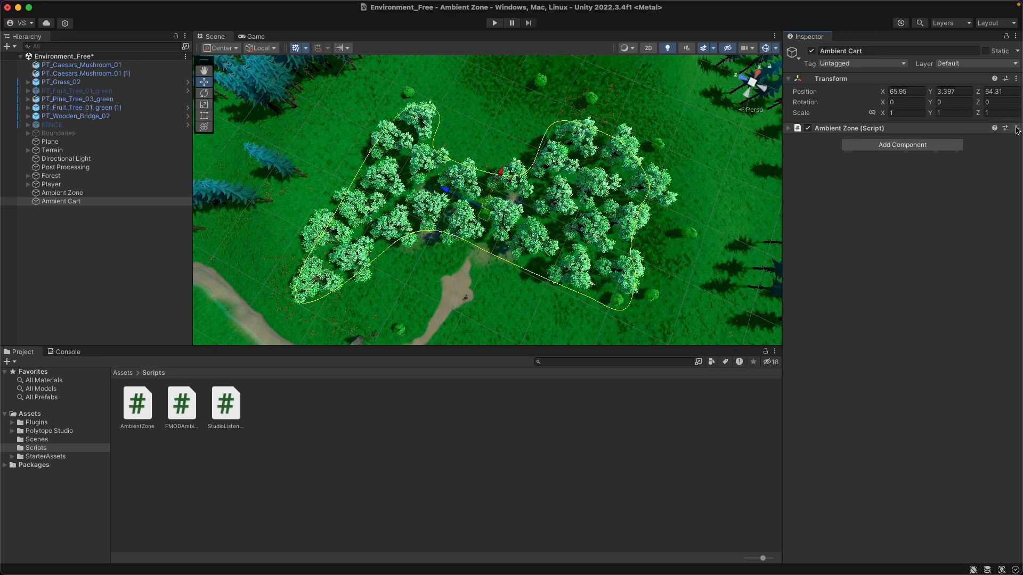
pyautogui.click(1016, 128)
pyautogui.click(989, 254)
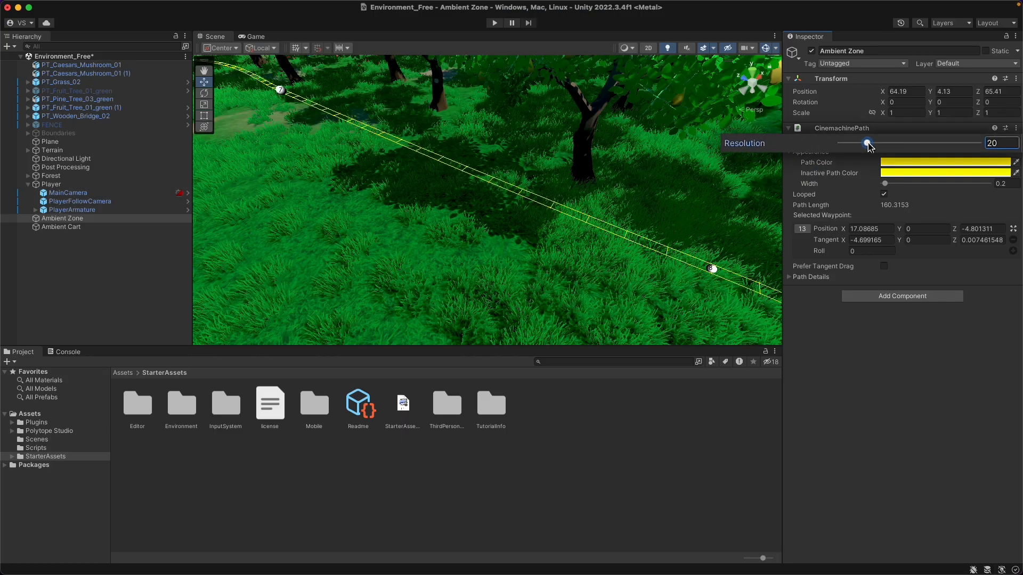
# - Adjust the Resolution of the Ambient Zone's Cinemachine path
pyautogui.moveTo(872, 144)
pyautogui.mouseDown()
pyautogui.moveTo(953, 145)
pyautogui.moveTo(869, 146)
pyautogui.mouseUp()
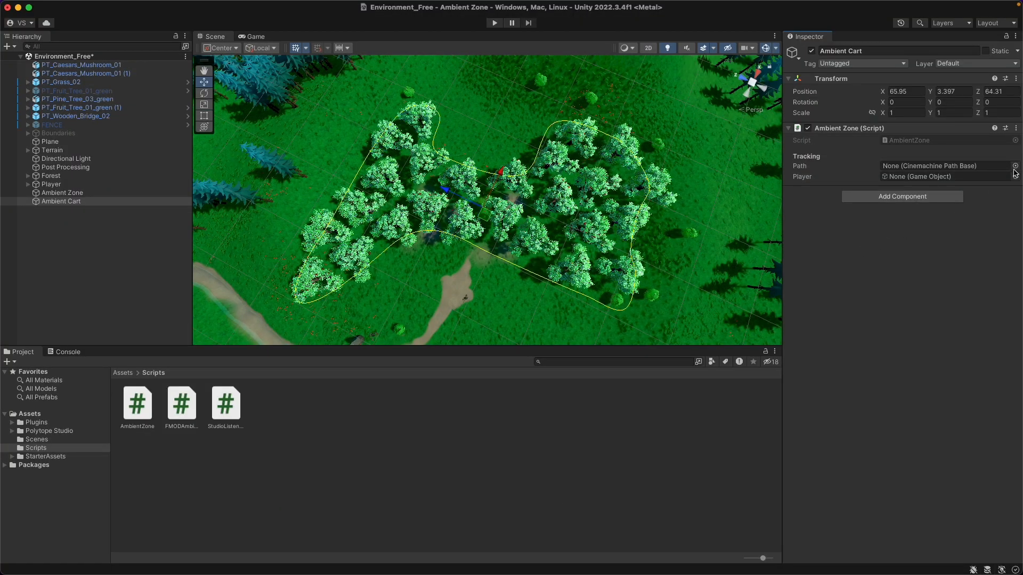
# - Assign Ambient Zone as the script's Path and PlayerArmature as its Player on Ambient Cart
pyautogui.click(1015, 167)
pyautogui.doubleClick(956, 203)
pyautogui.click(1016, 177)
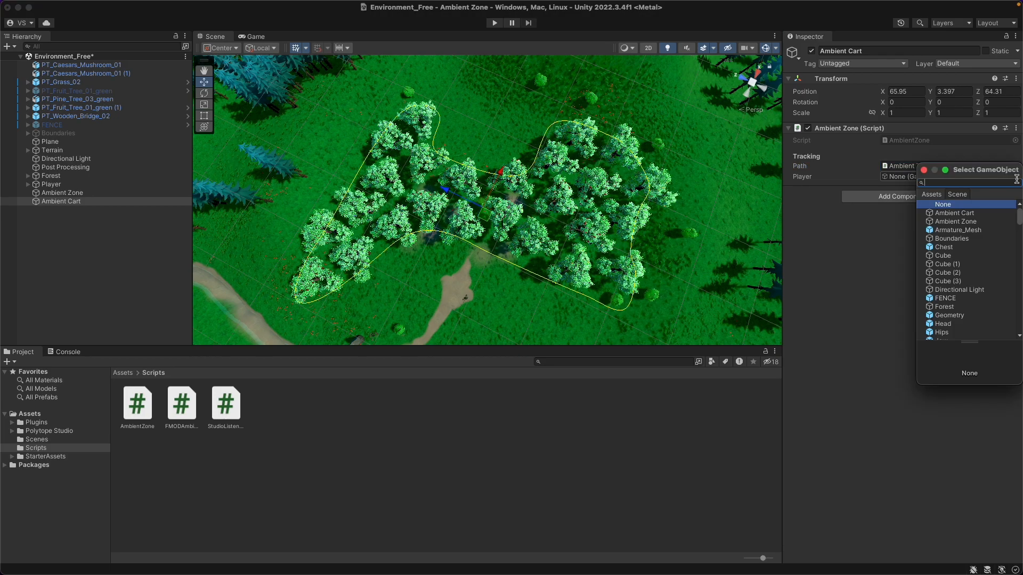
pyautogui.write('player')
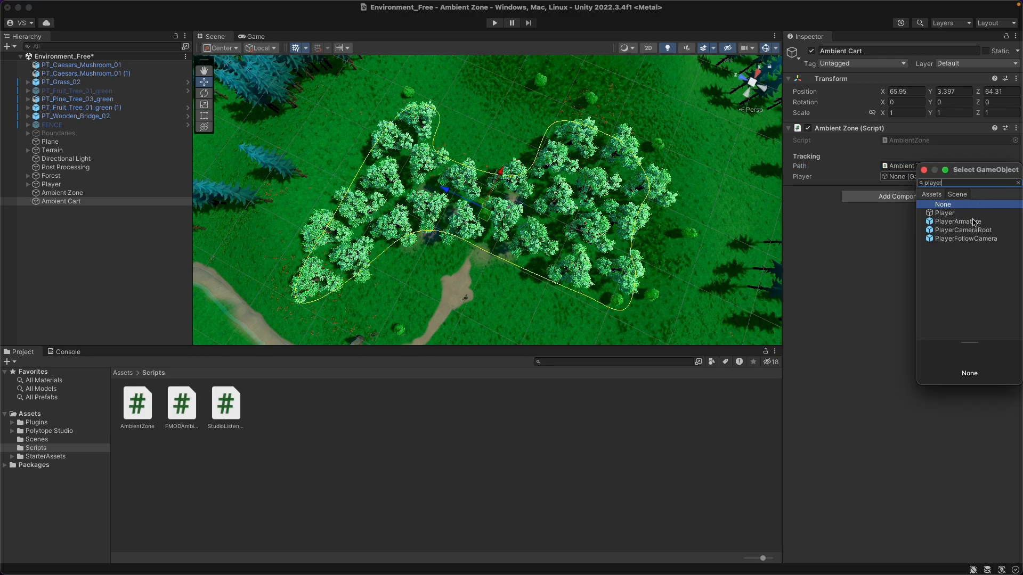
pyautogui.doubleClick(975, 221)
# - Add an FMOD Studio Event Emitter component to Ambient Cart
pyautogui.click(935, 202)
pyautogui.write('f')
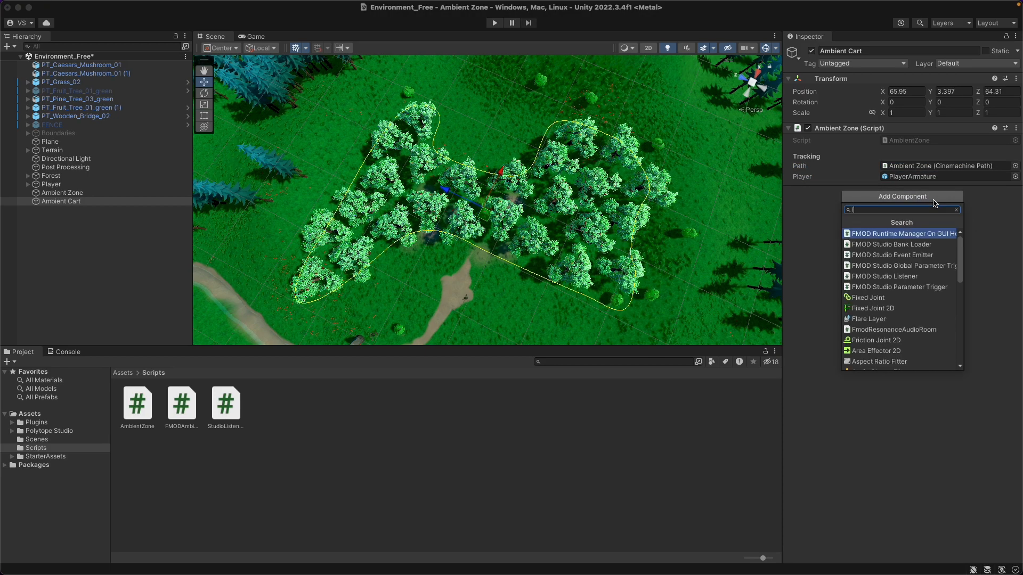
pyautogui.write('mod event')
pyautogui.press('Return')
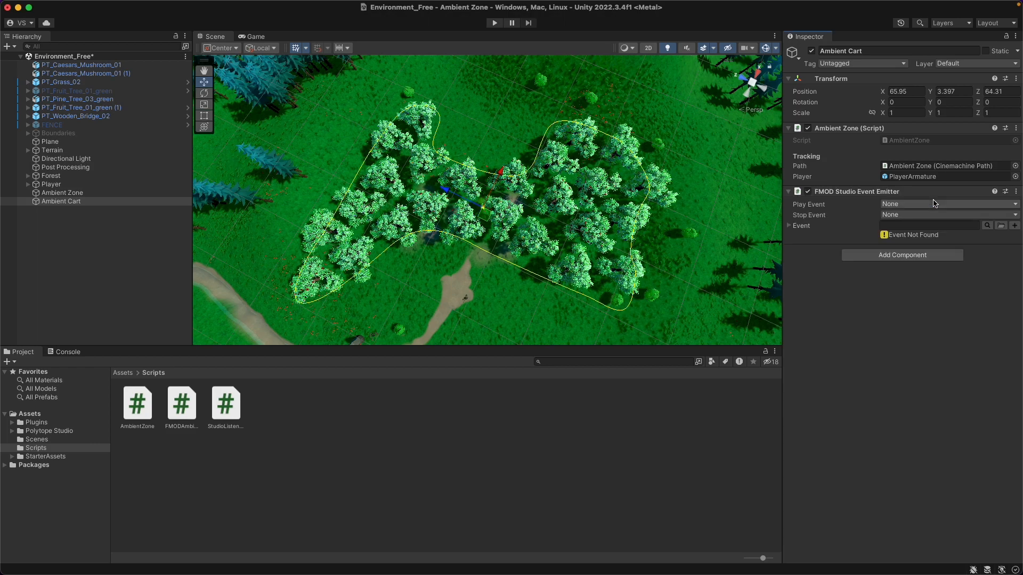
# - Choose the emitter's Play Event trigger and assign an FMOD event to it
pyautogui.click(934, 203)
pyautogui.click(929, 217)
pyautogui.click(987, 225)
pyautogui.click(900, 262)
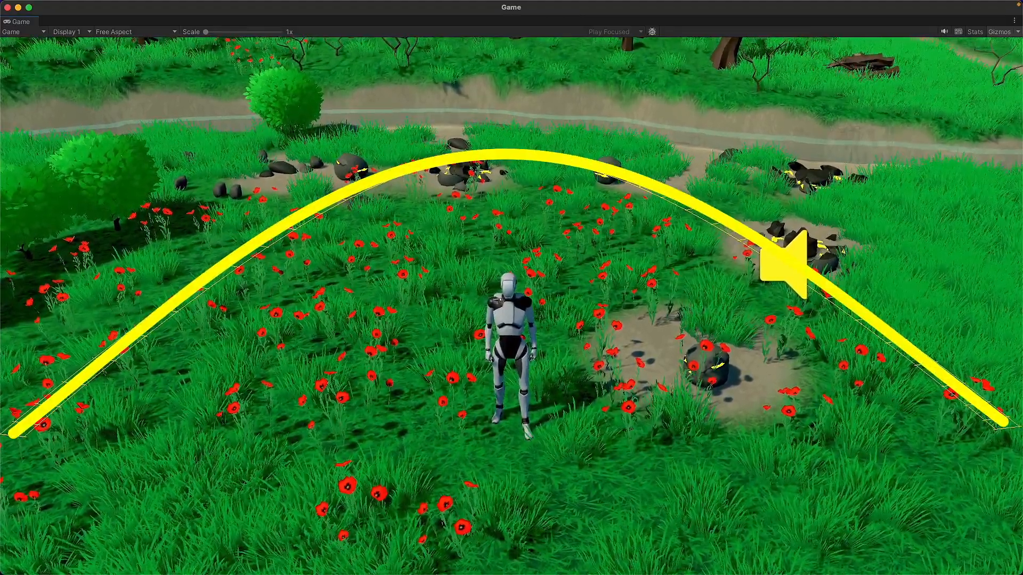
# - Walk the character side to side in the running game to test how the sound emitter follows along the path
pyautogui.press('a')
pyautogui.press('d')
pyautogui.press('a')
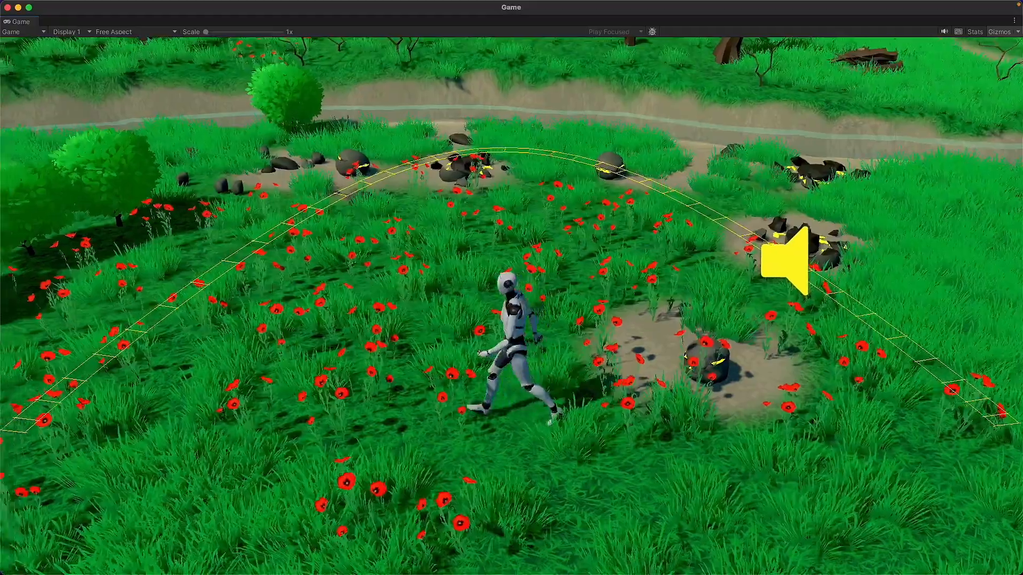
pyautogui.press('d')
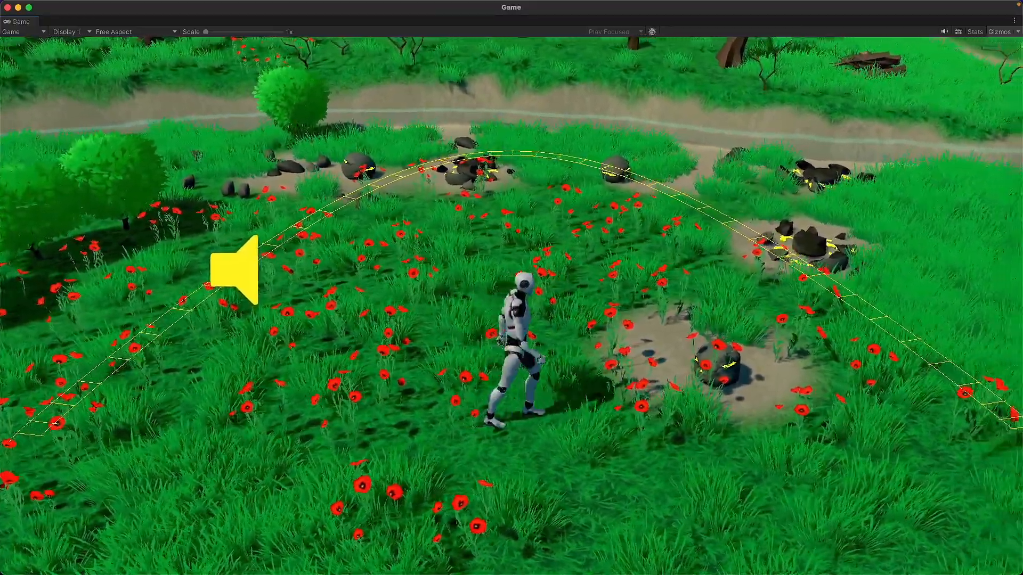